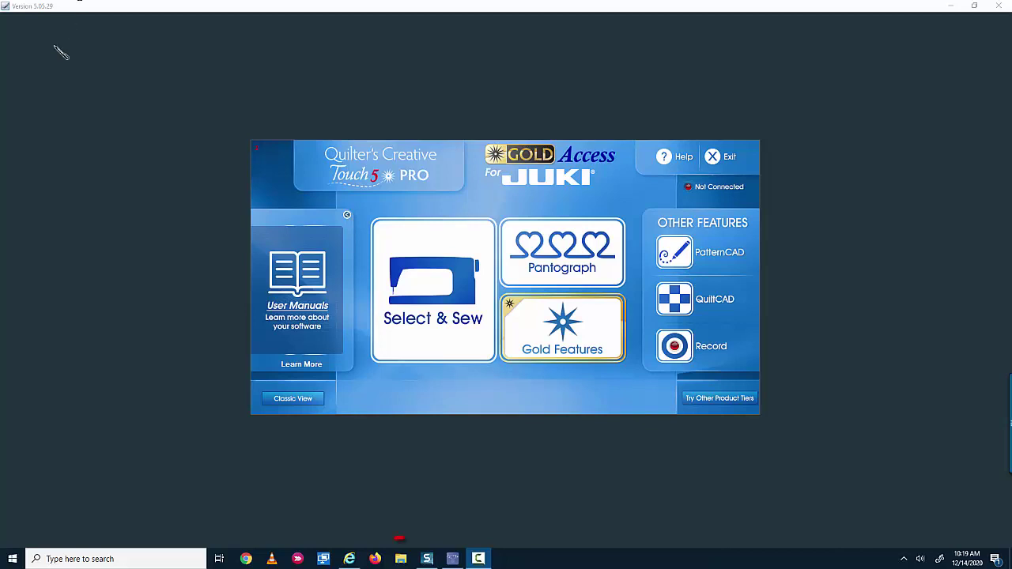
Open File Explorer on the LEXAR MEDIA (G:) thumb drive
{"action": "left_click", "coordinate": [402, 559]}
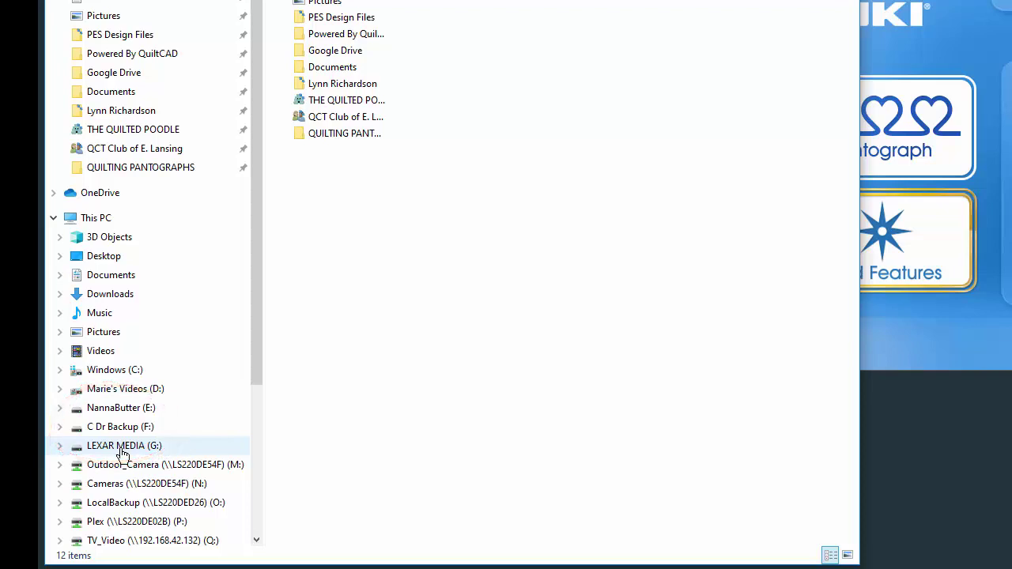
{"action": "left_click", "coordinate": [122, 448]}
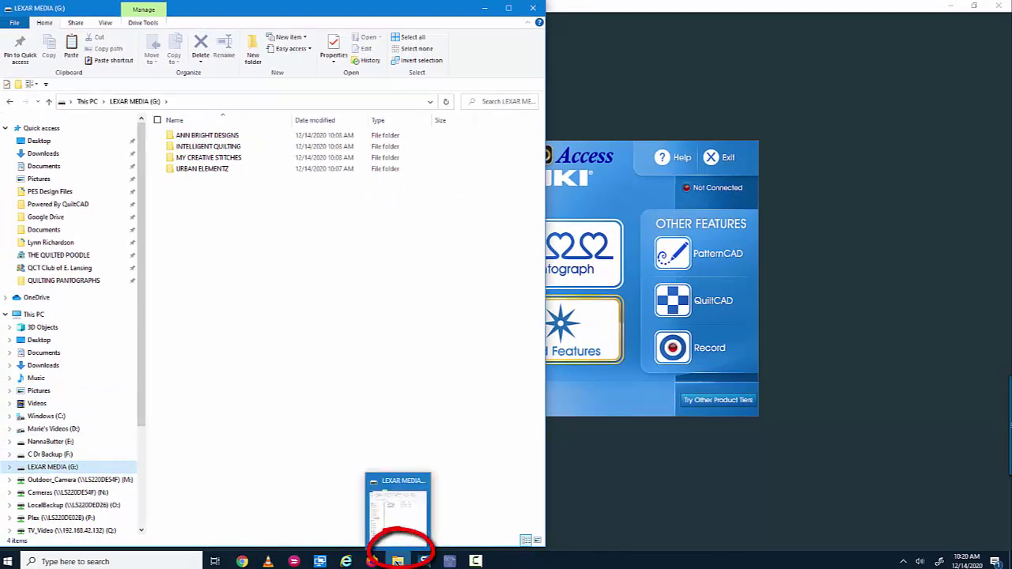
Open a second File Explorer window and move it to the right half of the screen
{"action": "right_click", "coordinate": [398, 558]}
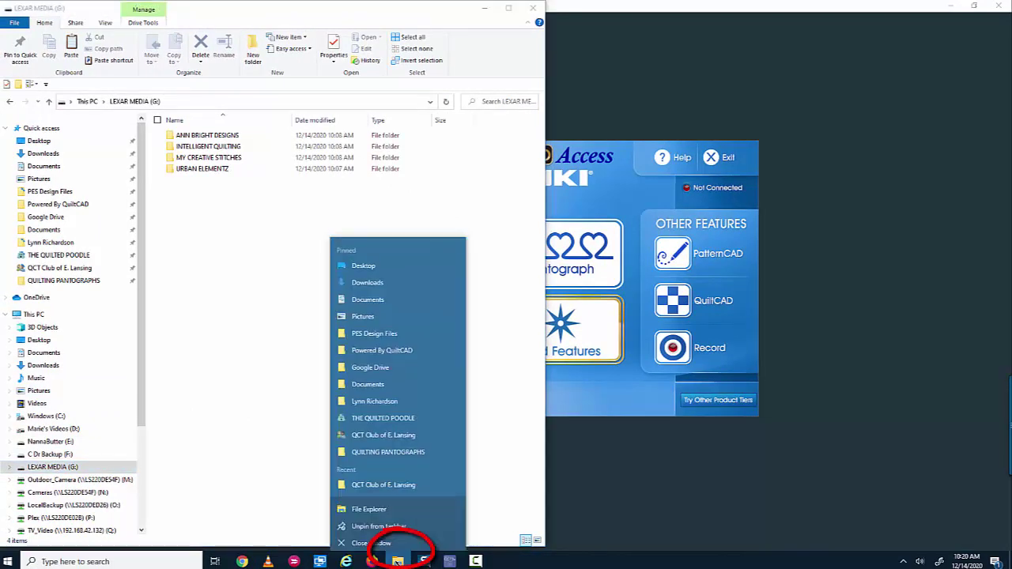
{"action": "left_click", "coordinate": [375, 510]}
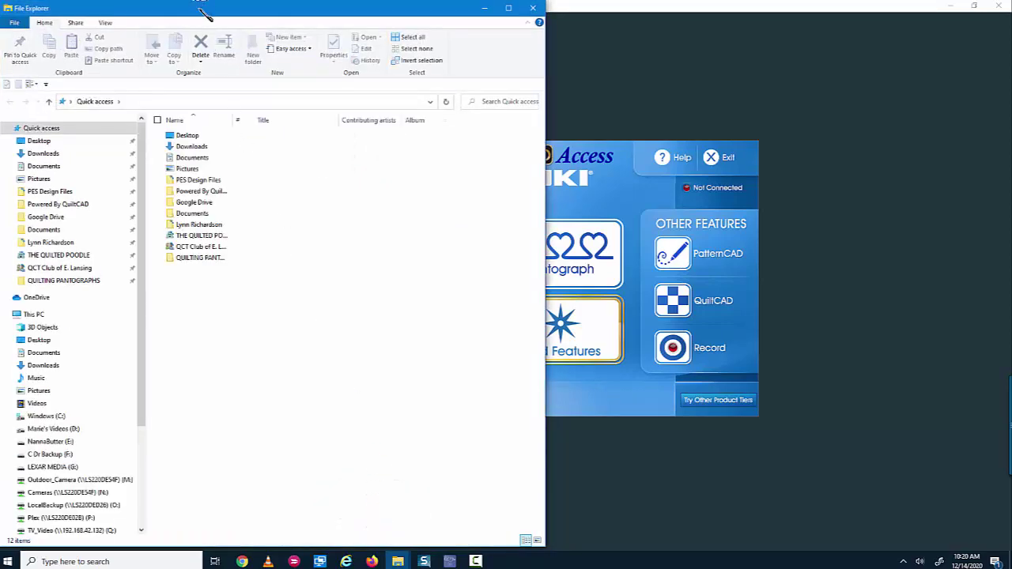
{"action": "left_click_drag", "start_coordinate": [201, 14], "coordinate": [688, 19]}
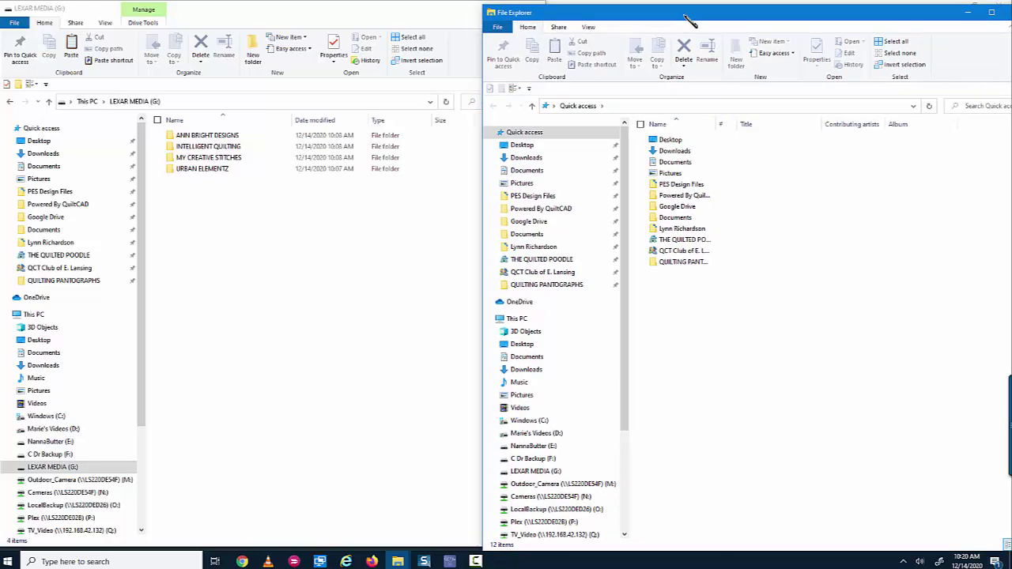
{"action": "mouse_move", "coordinate": [526, 357]}
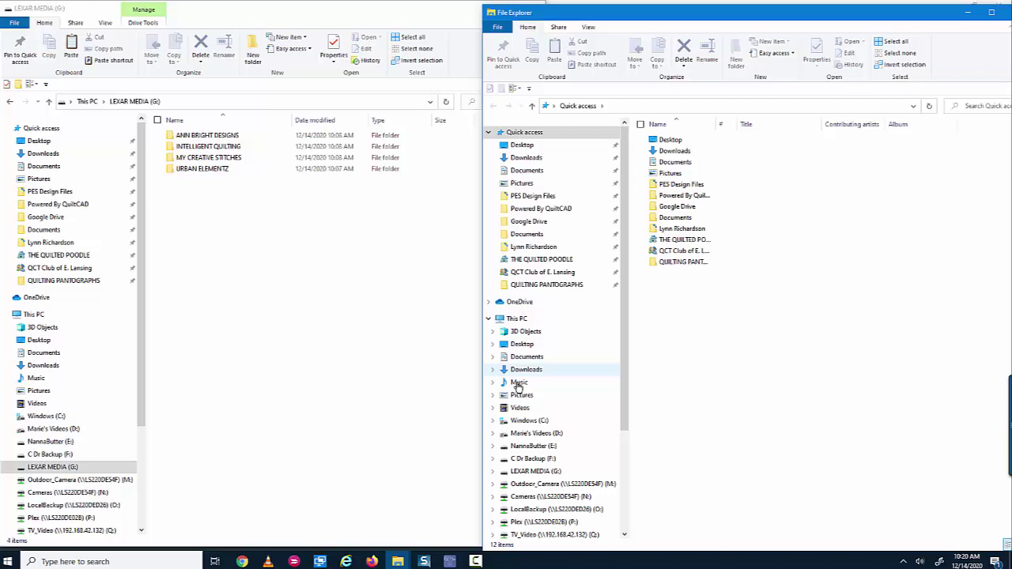
In the right window, browse to C:\Powered By QuiltCAD\URBAN ELEMENTZ
{"action": "left_click", "coordinate": [529, 422]}
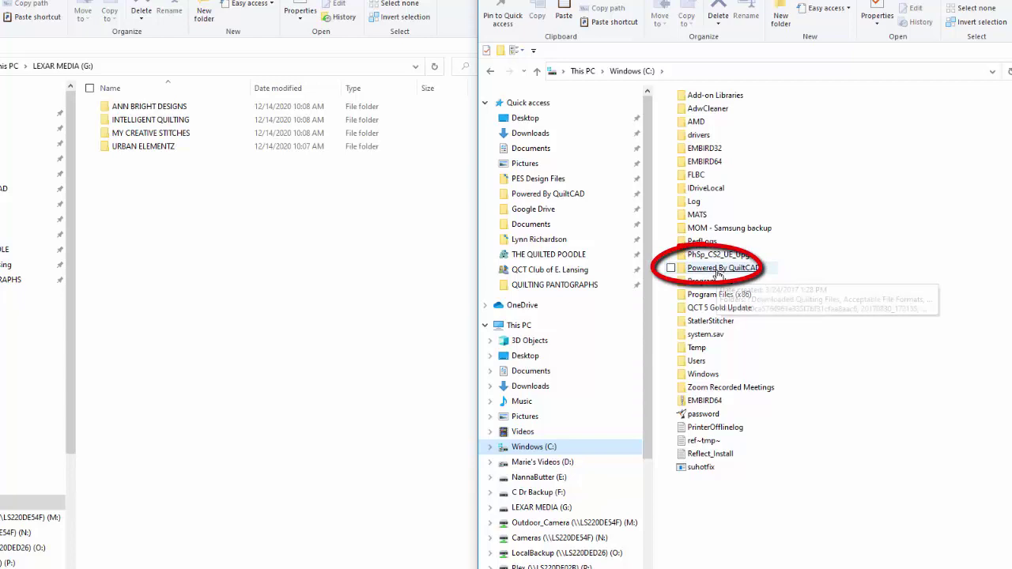
{"action": "double_click", "coordinate": [717, 269]}
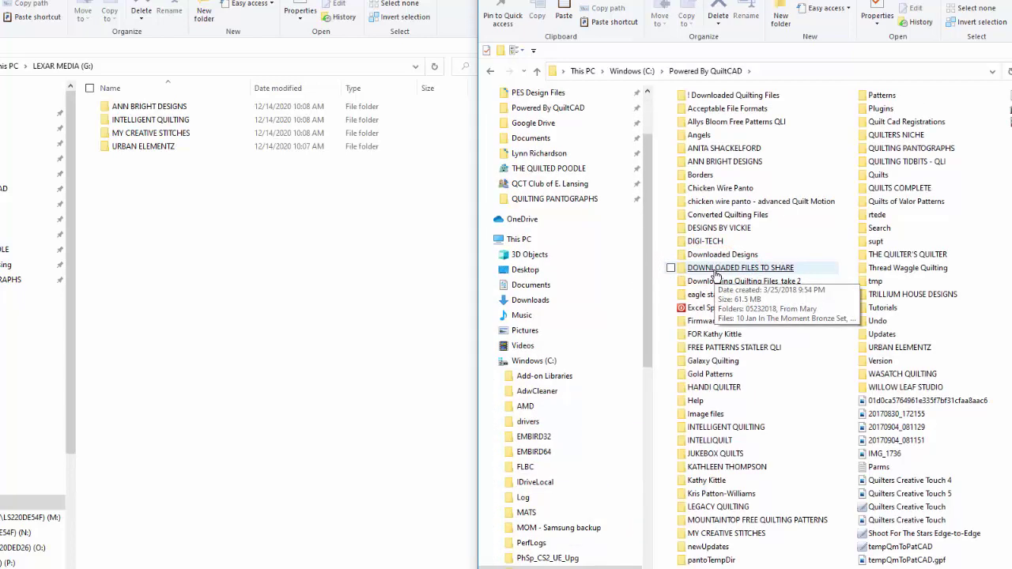
{"action": "mouse_move", "coordinate": [900, 348]}
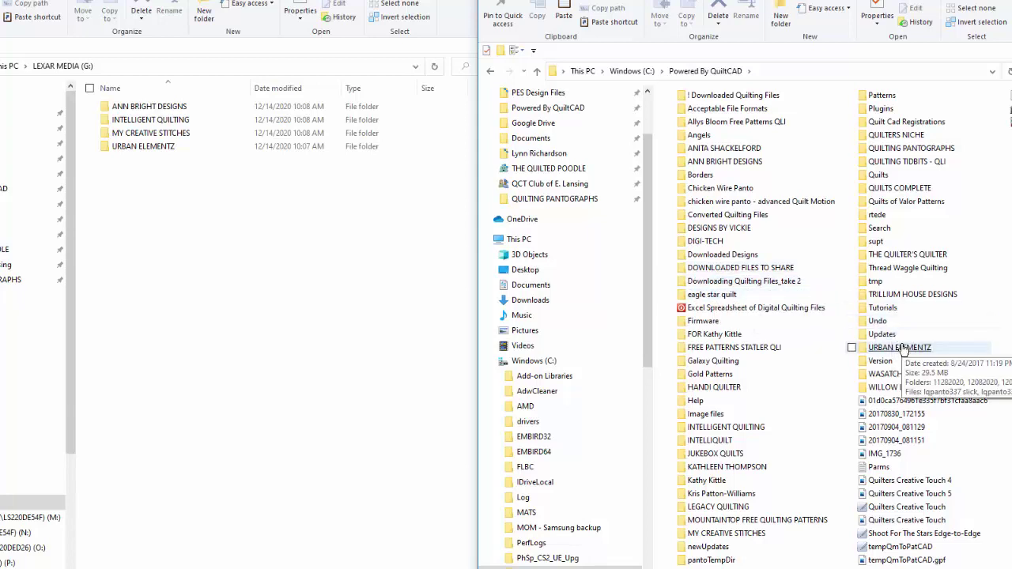
{"action": "double_click", "coordinate": [902, 349]}
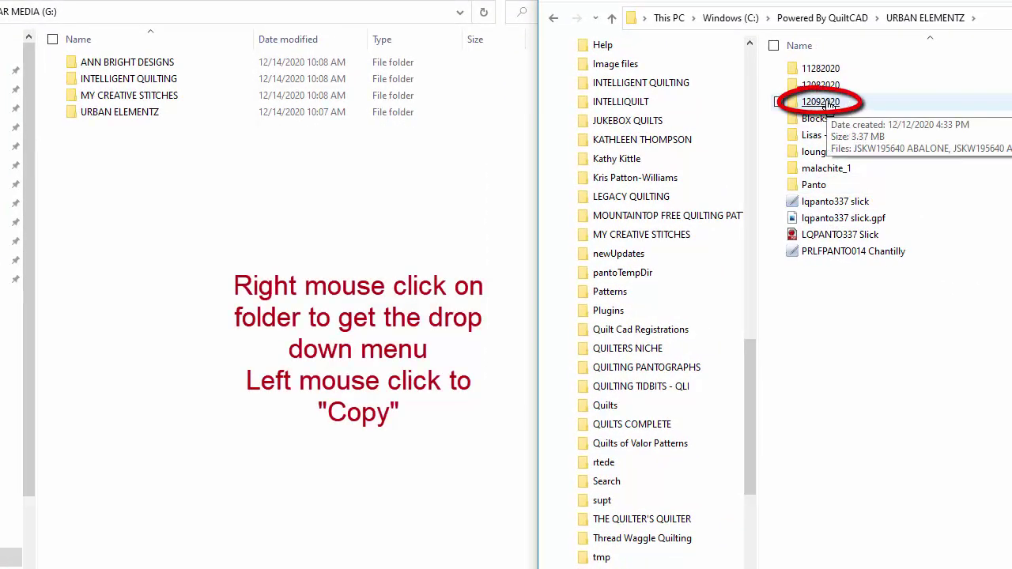
Paste a copy of the 12092020 folder into the thumb drive's URBAN ELEMENTZ folder
{"action": "right_click", "coordinate": [828, 105]}
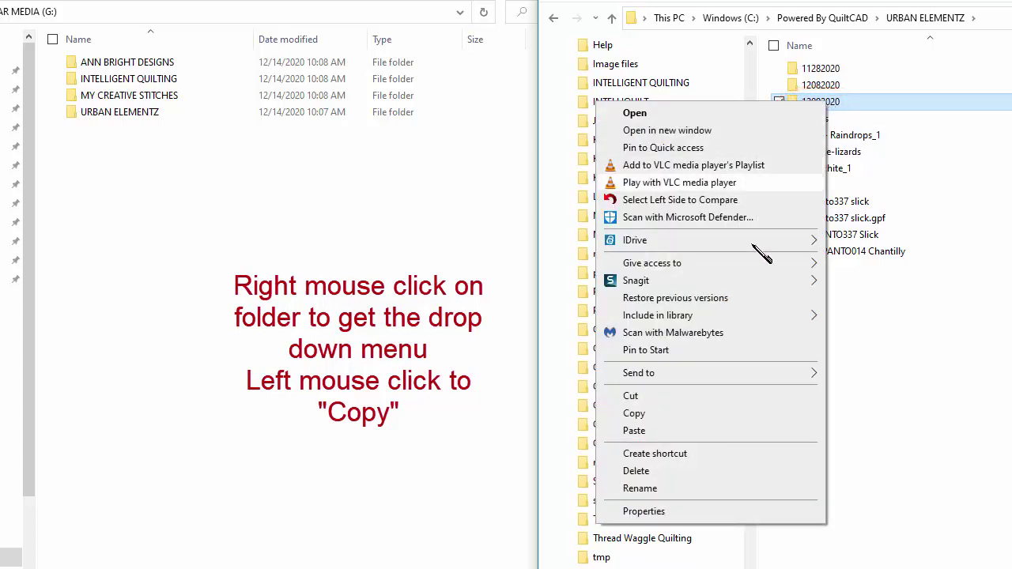
{"action": "left_click", "coordinate": [700, 419]}
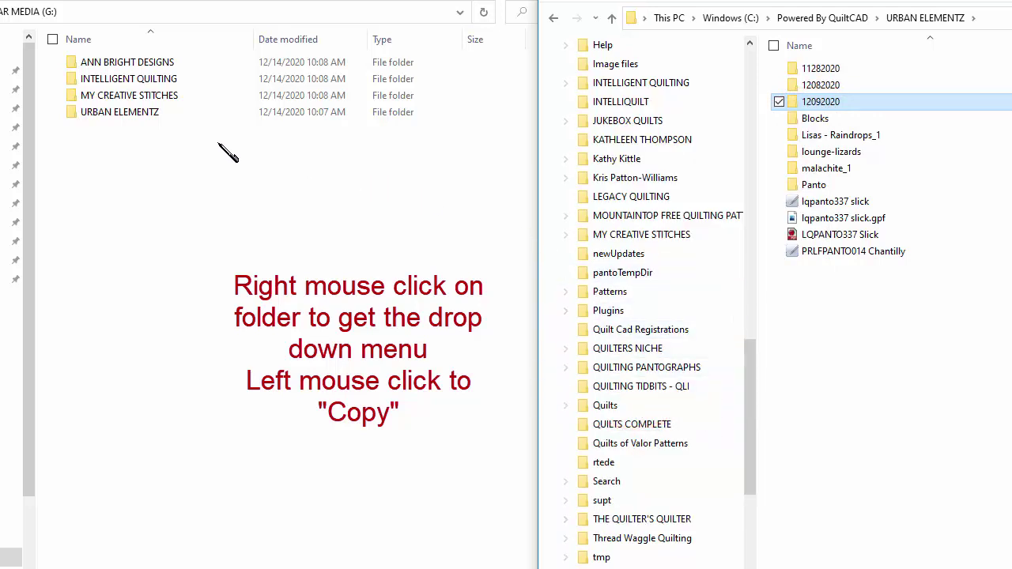
{"action": "double_click", "coordinate": [121, 117]}
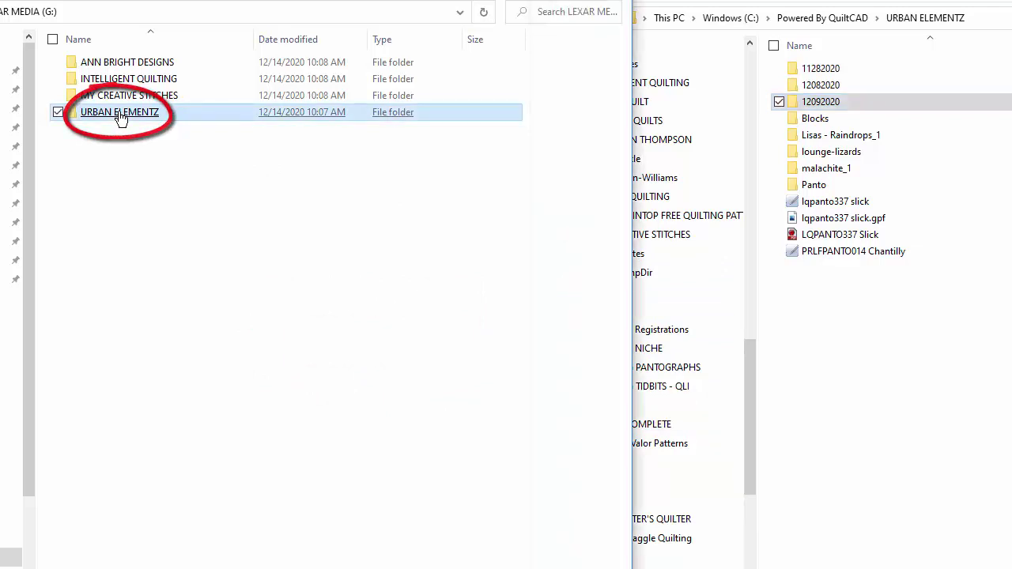
{"action": "right_click", "coordinate": [183, 245]}
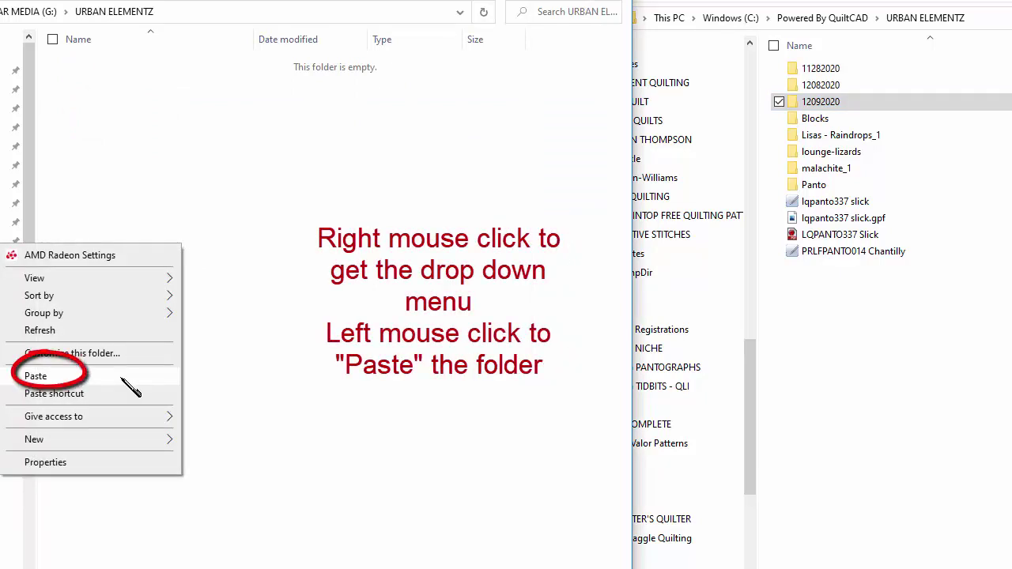
{"action": "left_click", "coordinate": [122, 378]}
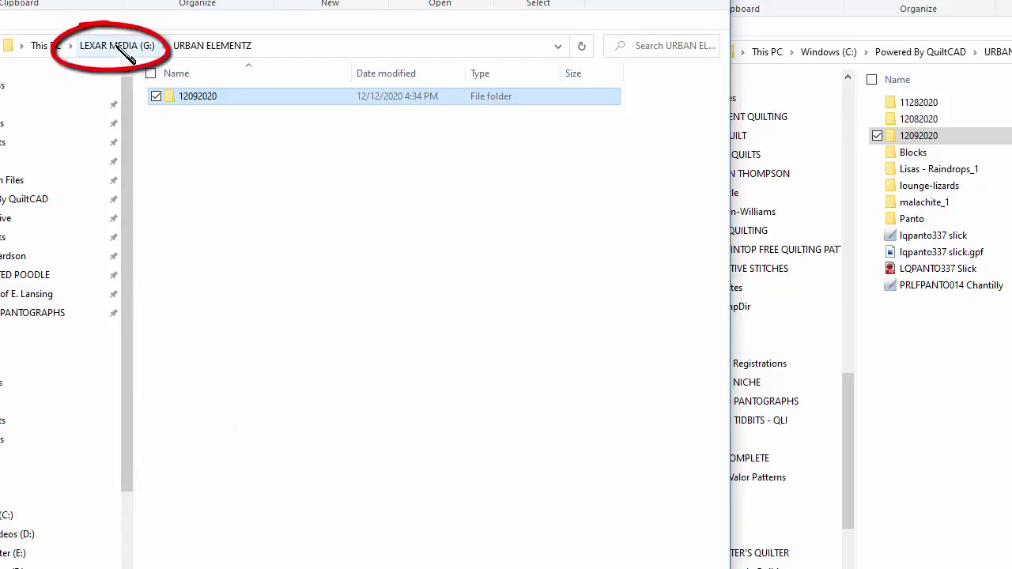
Return the left window to G:\ and open C:\Powered By QuiltCAD\INTELLIGENT QUILTING on the right
{"action": "left_click", "coordinate": [123, 47]}
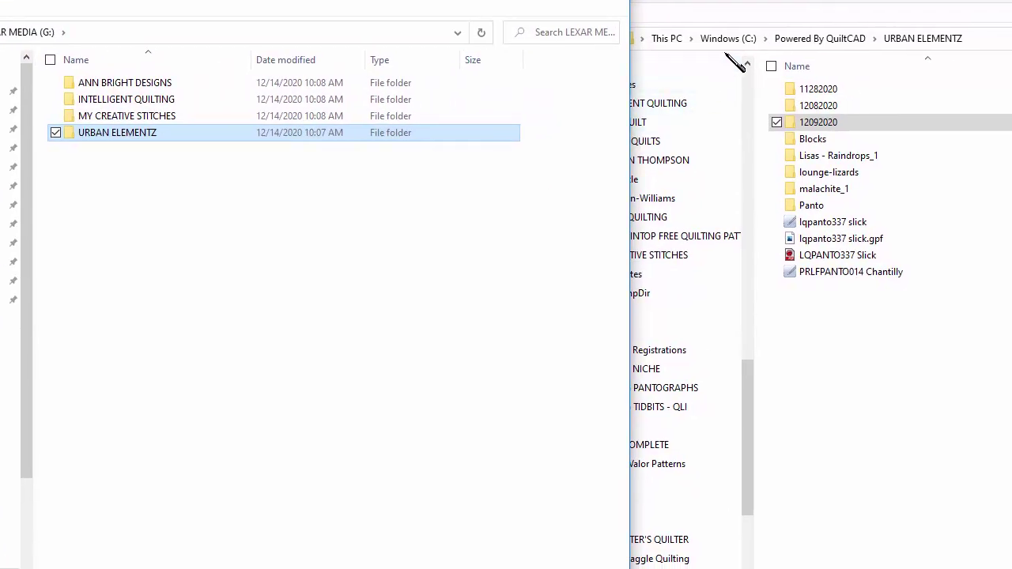
{"action": "left_click", "coordinate": [844, 45]}
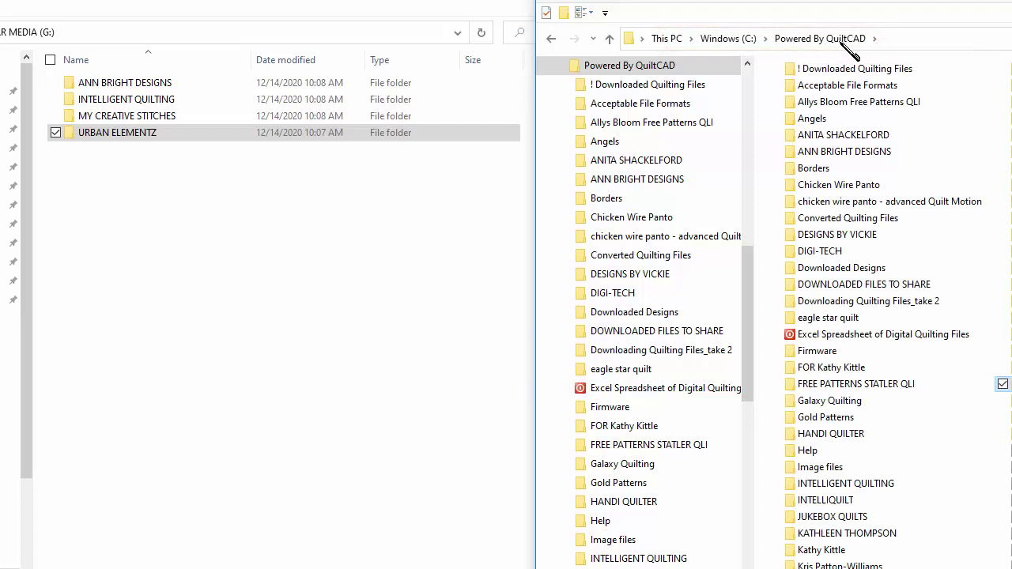
{"action": "double_click", "coordinate": [852, 487]}
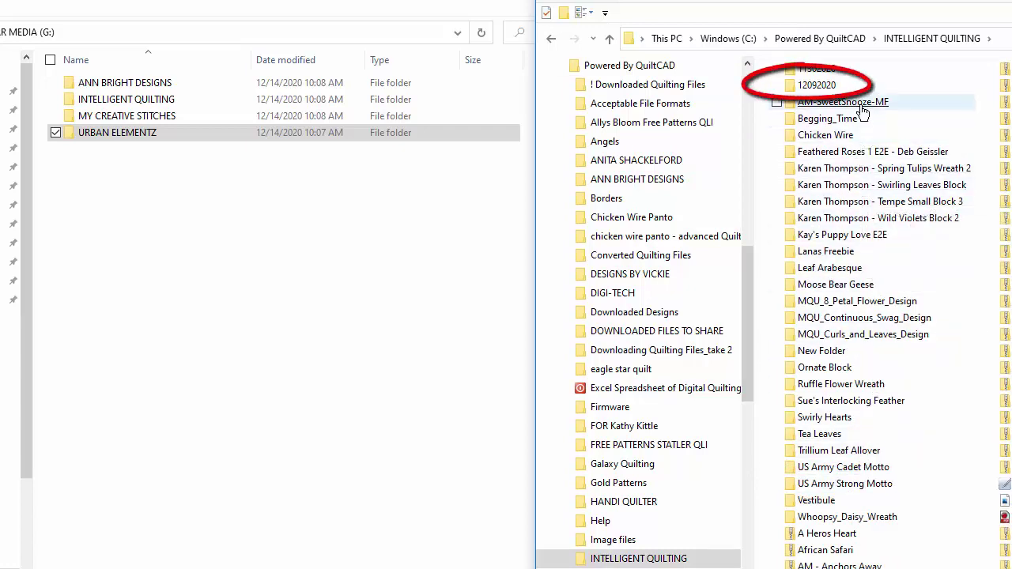
Paste a copy of the 12092020 folder into the thumb drive's INTELLIGENT QUILTING folder
{"action": "right_click", "coordinate": [822, 91]}
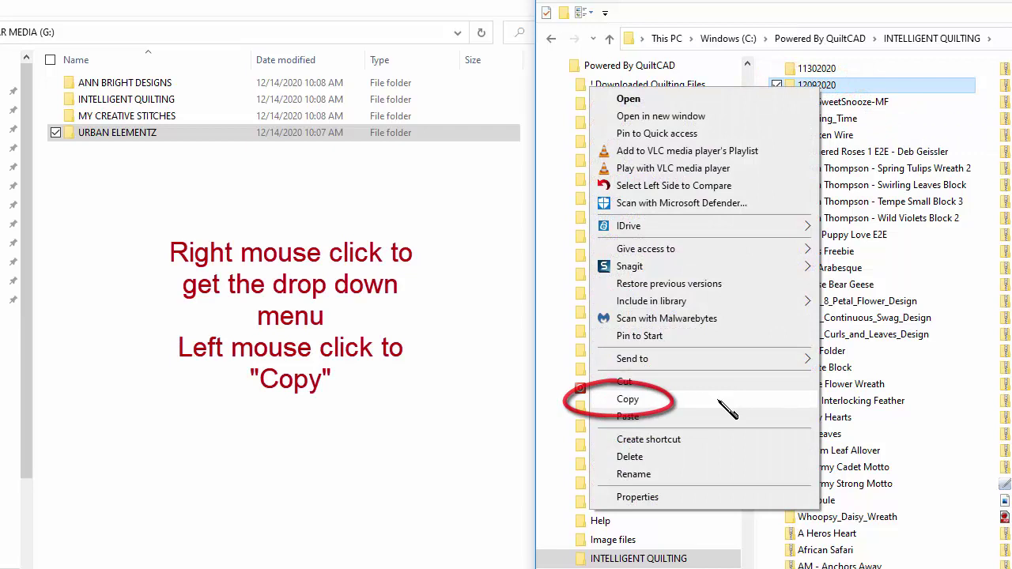
{"action": "left_click", "coordinate": [720, 400]}
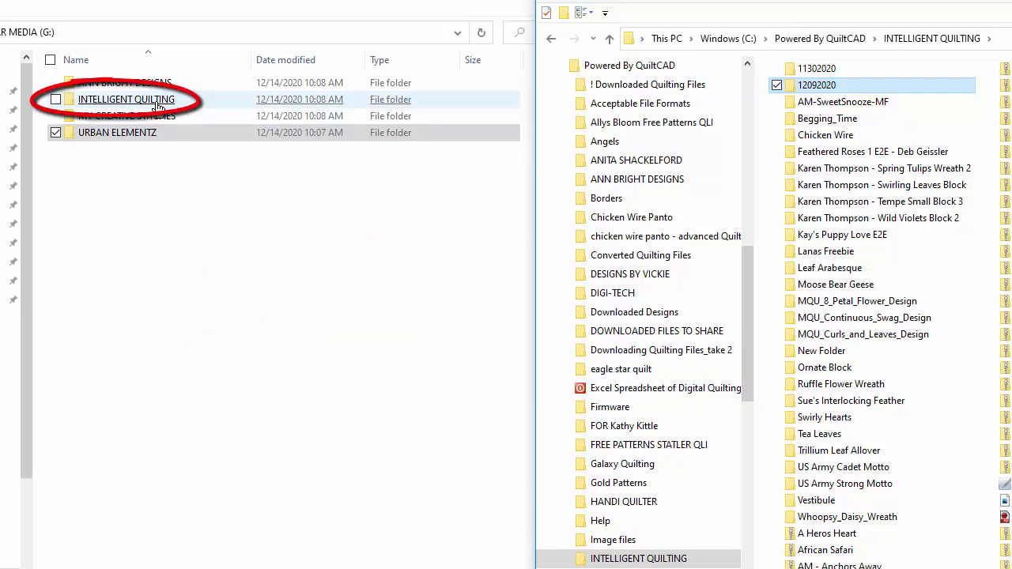
{"action": "double_click", "coordinate": [158, 107]}
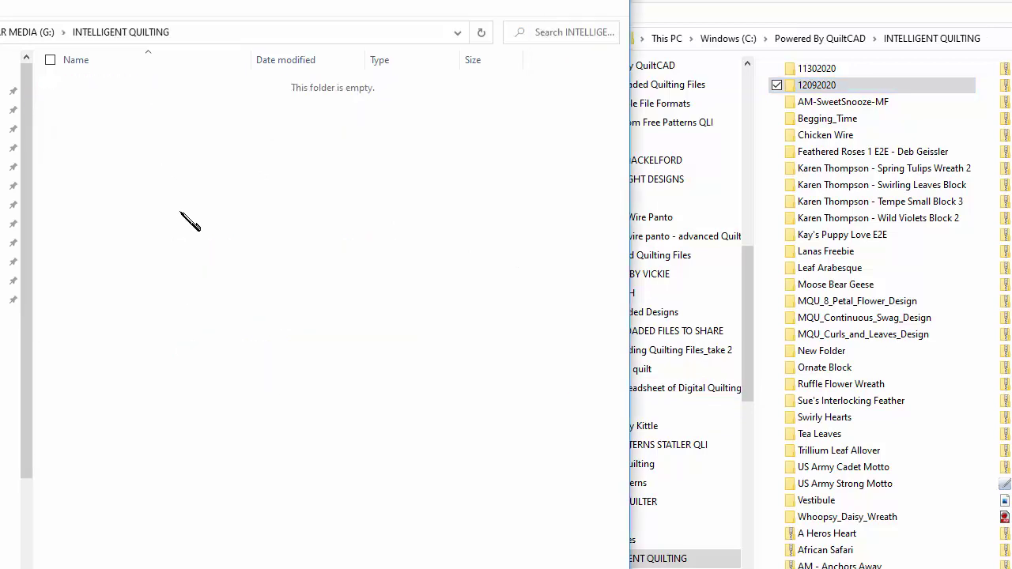
{"action": "right_click", "coordinate": [193, 255]}
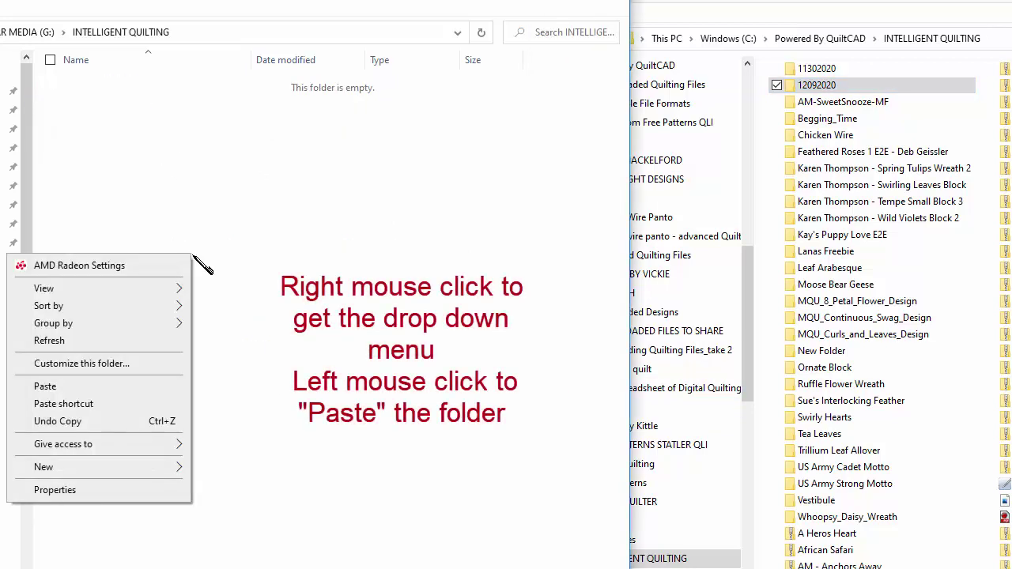
{"action": "left_click", "coordinate": [115, 385]}
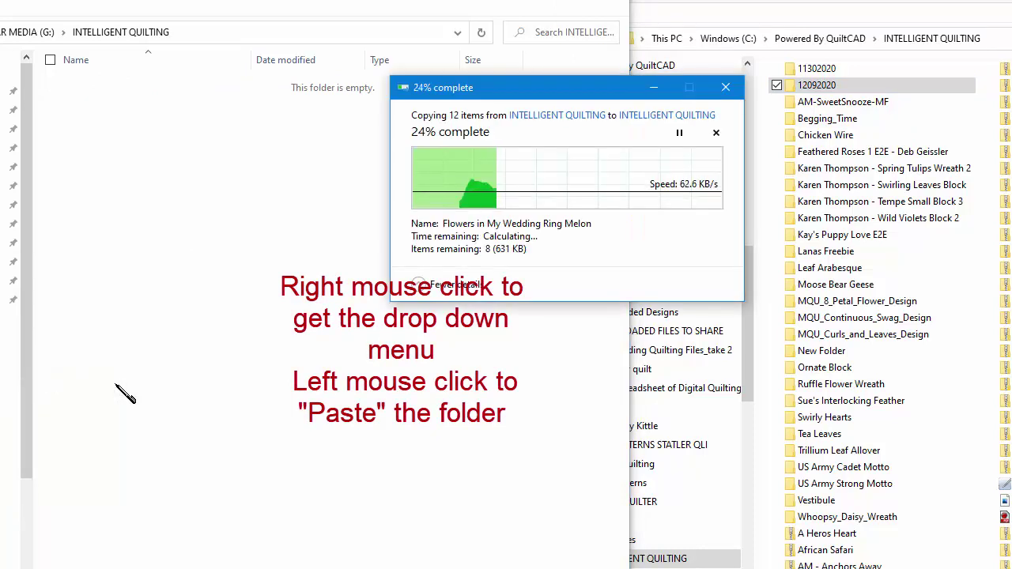